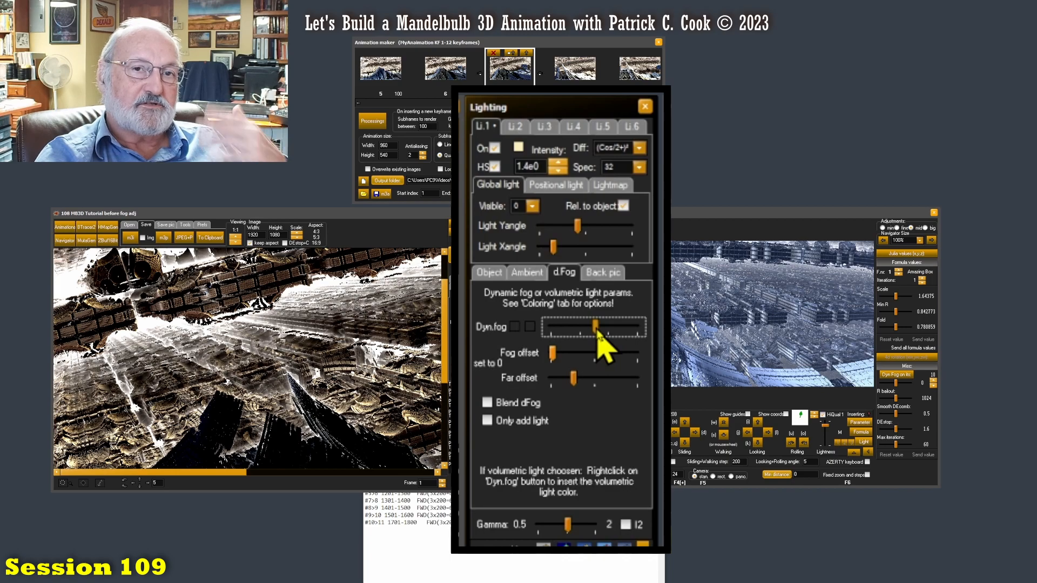
# Step: Try lower dynamic fog amounts on the main image, settling at roughly a quarter of the Dyn.fog range
pyautogui.moveTo(597, 331); pyautogui.dragTo(575, 334)
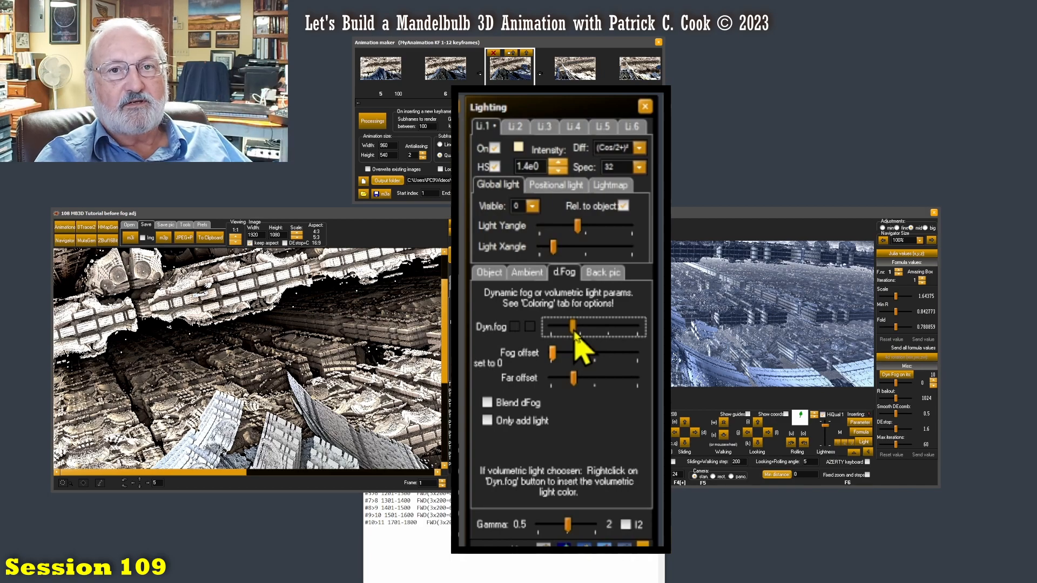
pyautogui.moveTo(574, 331); pyautogui.dragTo(584, 331)
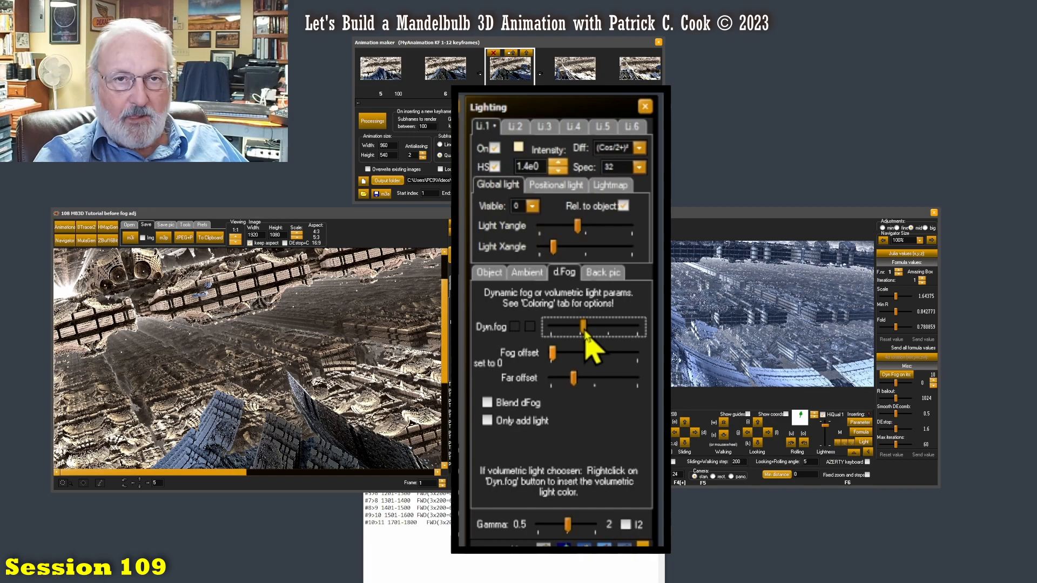
pyautogui.moveTo(585, 331); pyautogui.dragTo(577, 331)
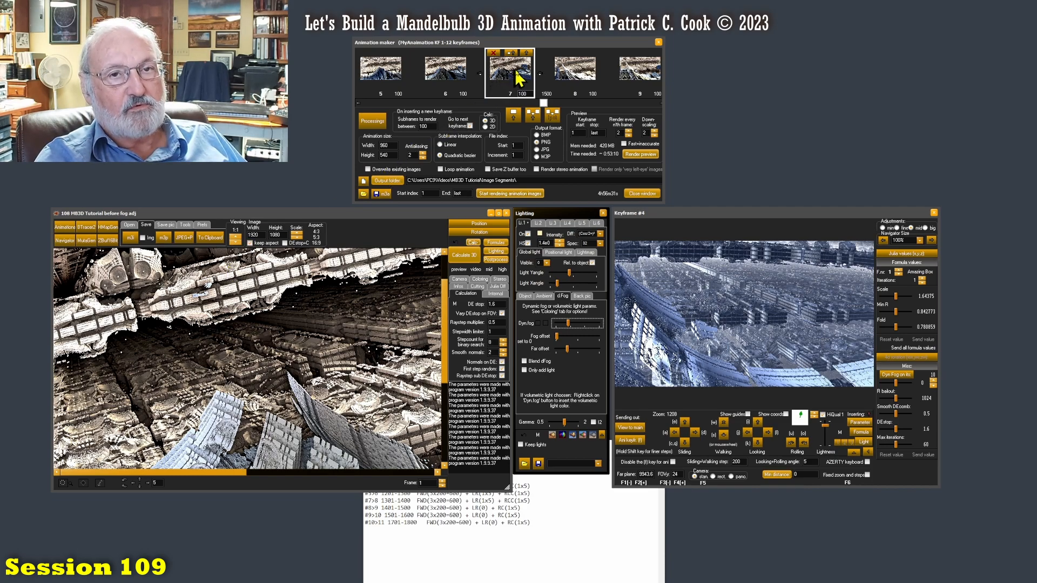
# Step: Load keyframe 7's parameters into the main window and calculate its 3D image
pyautogui.click(528, 54)
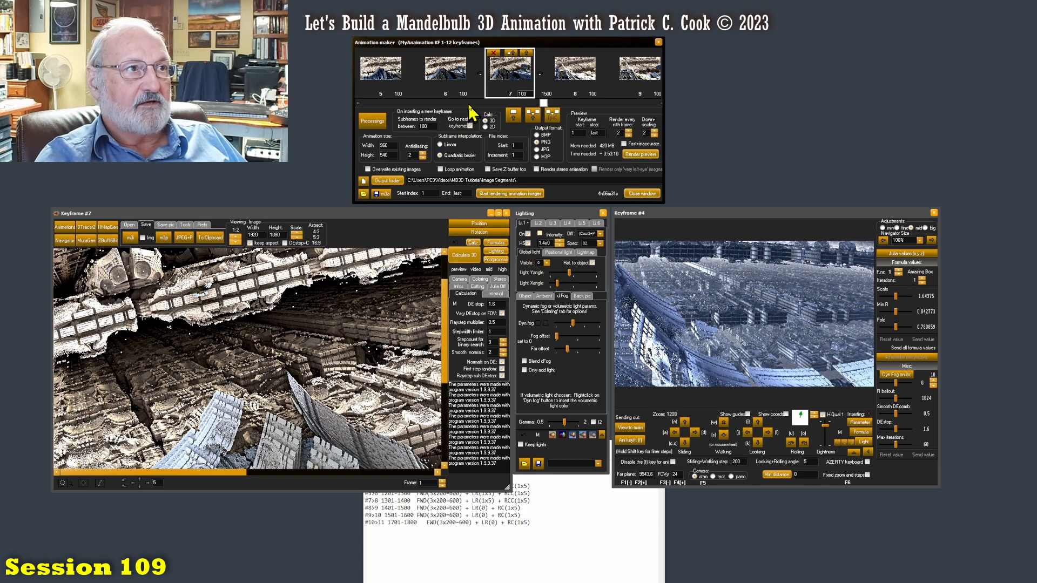
pyautogui.click(470, 255)
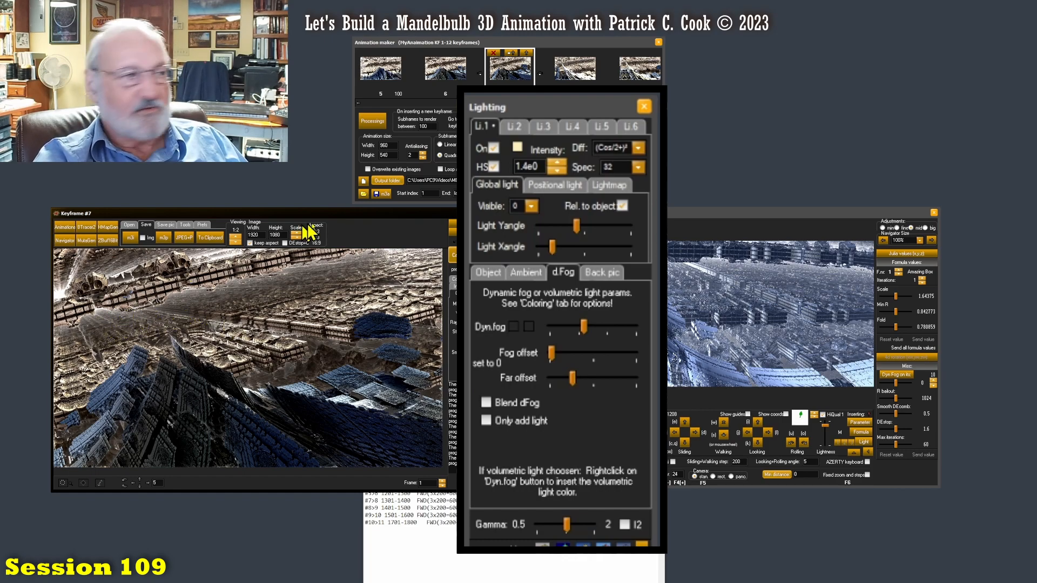
# Step: Try the dynamic fog's Far offset at its maximum and minimum, finishing at the midpoint
pyautogui.click(573, 378)
pyautogui.moveTo(574, 378); pyautogui.dragTo(640, 381)
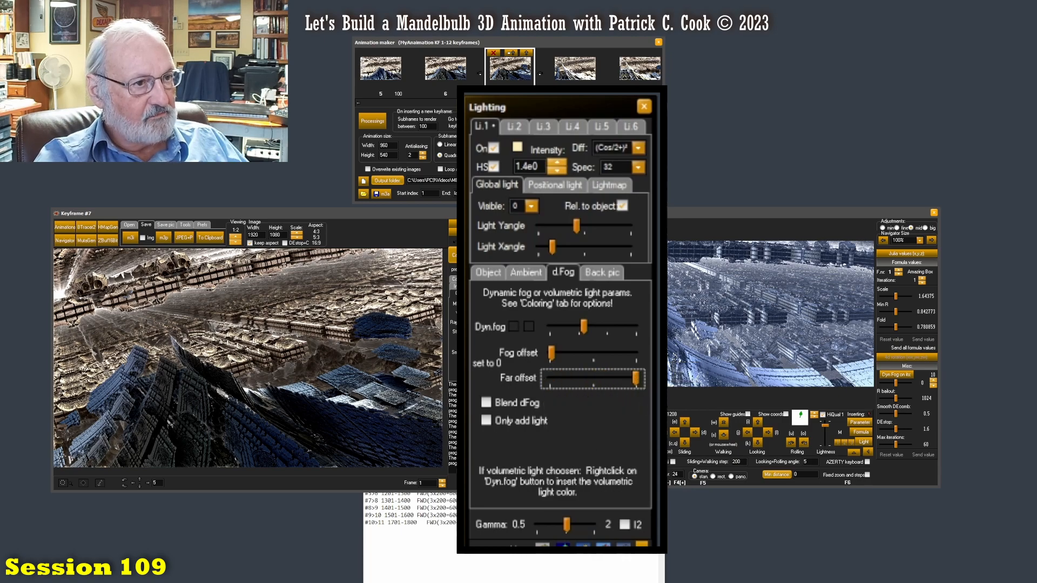
pyautogui.moveTo(636, 379); pyautogui.dragTo(501, 386)
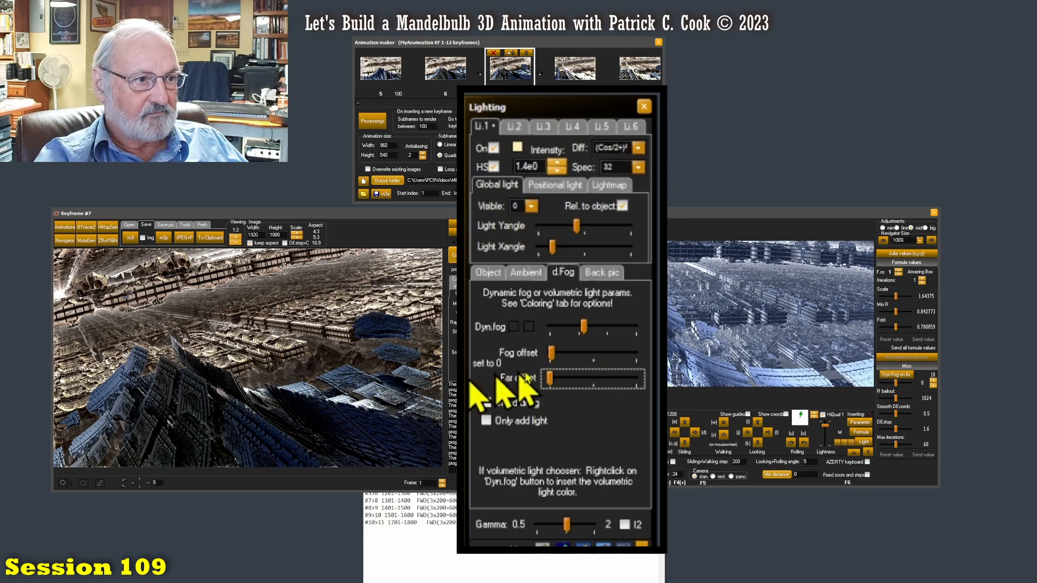
pyautogui.moveTo(550, 380); pyautogui.dragTo(638, 381)
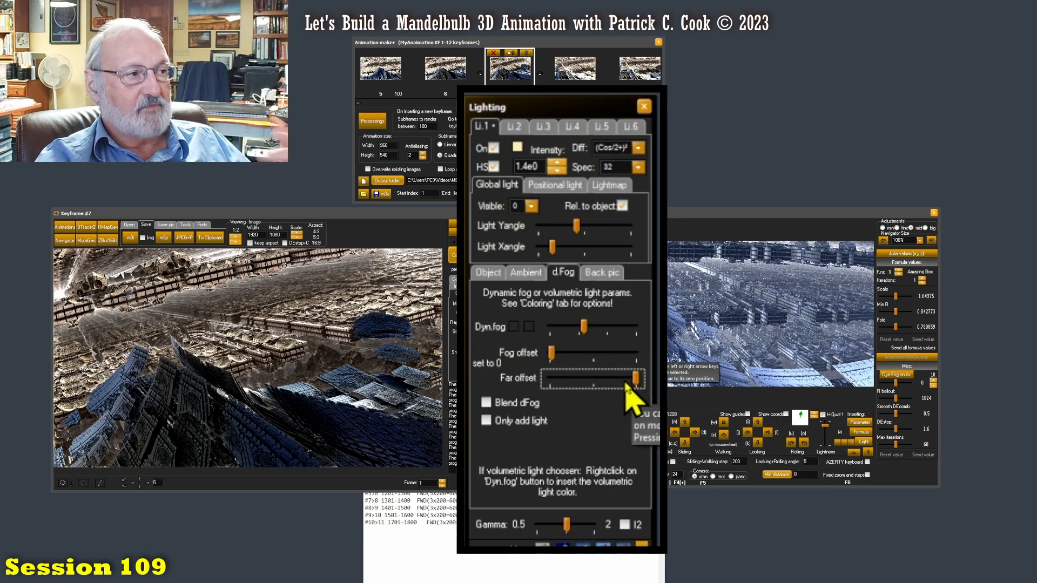
pyautogui.moveTo(633, 385); pyautogui.dragTo(594, 395)
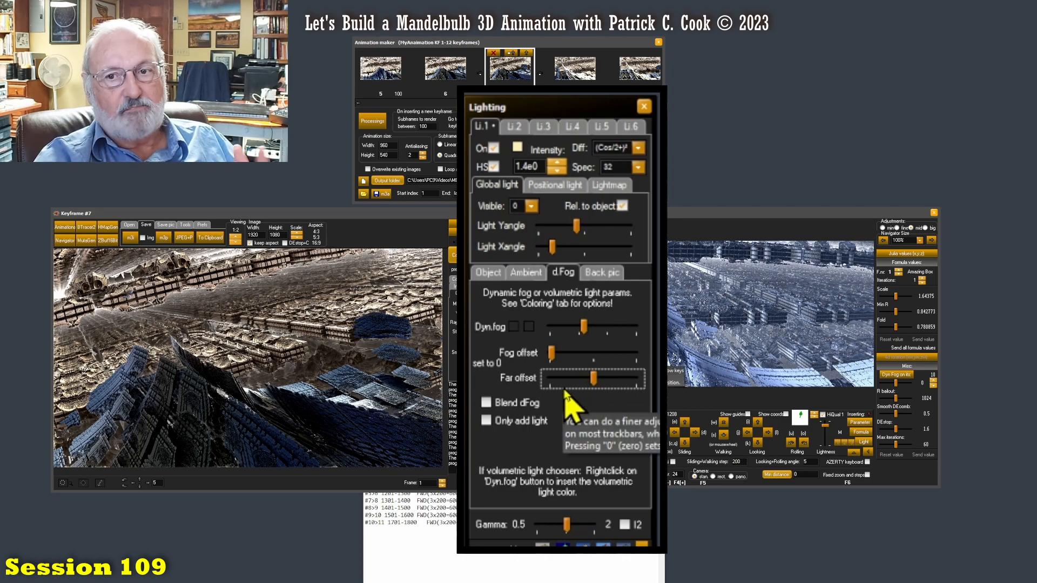
# Step: Try raising the Fog offset to about a quarter and about three quarters of its range
pyautogui.click(554, 359)
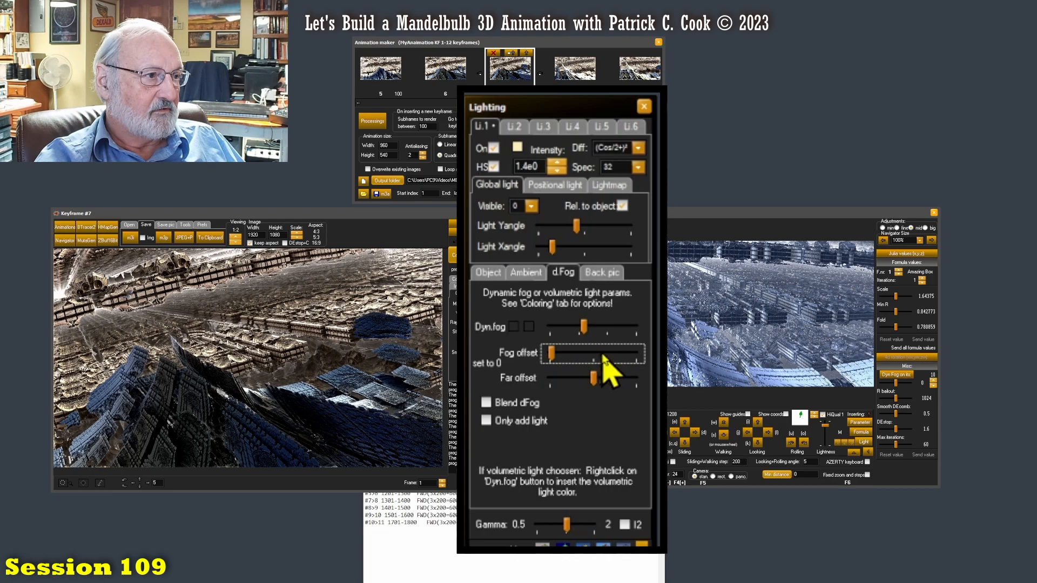
pyautogui.moveTo(553, 357)
pyautogui.mouseDown()
pyautogui.moveTo(594, 355)
pyautogui.moveTo(571, 356)
pyautogui.mouseUp()
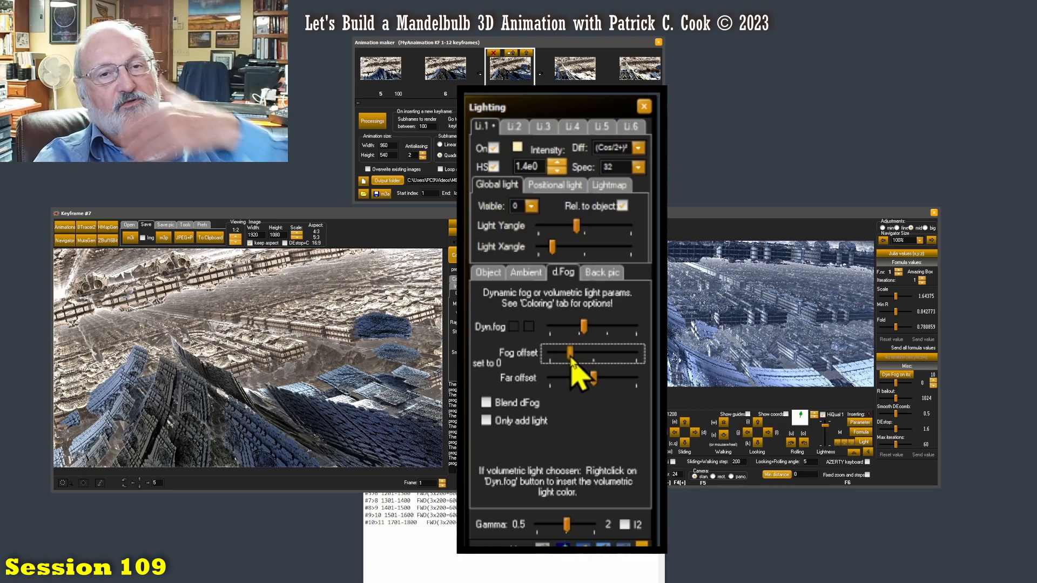
pyautogui.moveTo(571, 360); pyautogui.dragTo(620, 368)
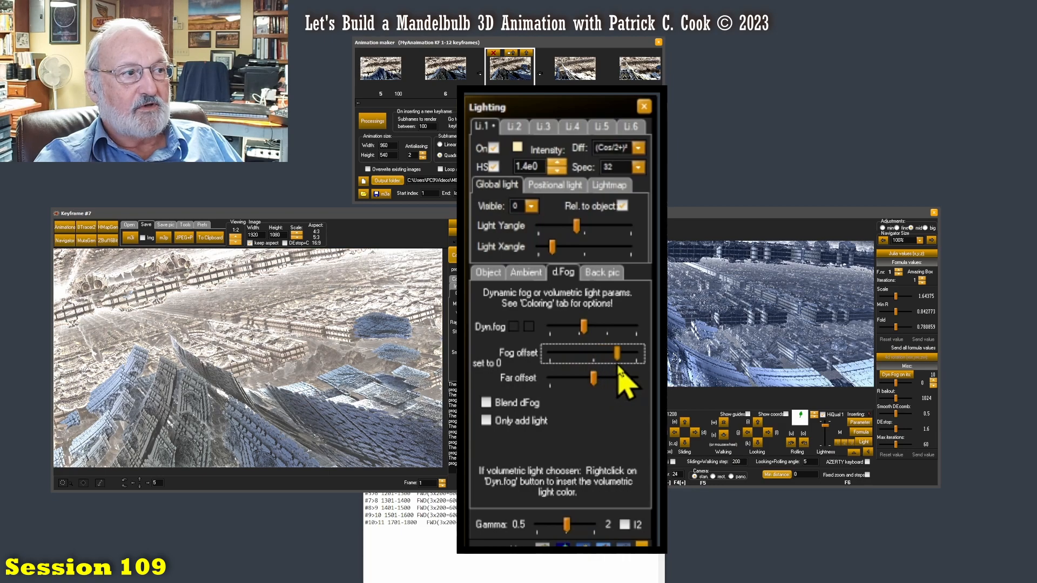
# Step: Try combining a stronger Dyn.fog, a Fog offset just above its minimum and a Far offset above the midpoint
pyautogui.moveTo(585, 327); pyautogui.dragTo(566, 330)
pyautogui.moveTo(562, 332); pyautogui.dragTo(625, 380)
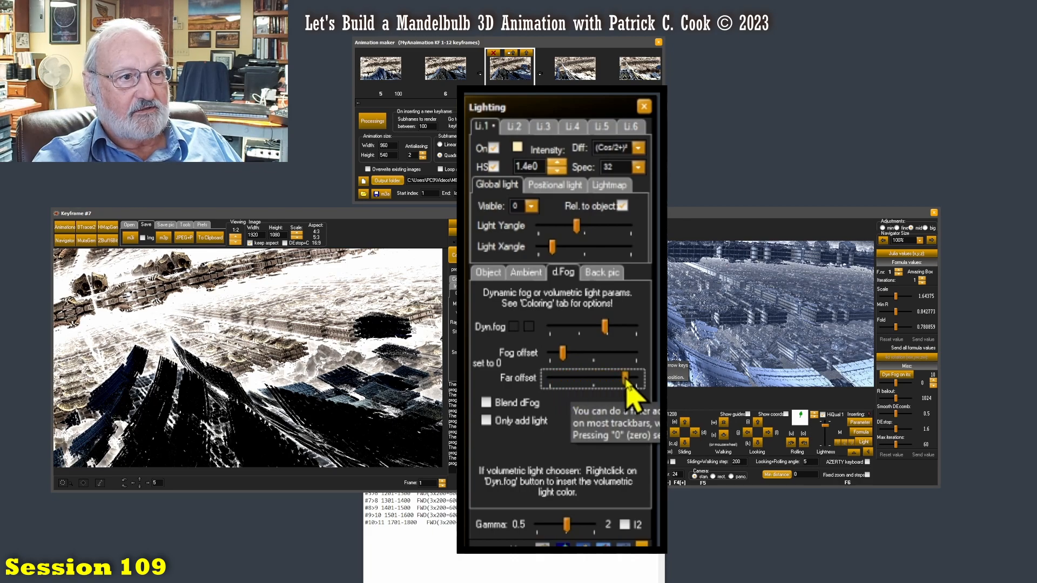
pyautogui.moveTo(563, 354)
pyautogui.mouseDown()
pyautogui.moveTo(619, 331)
pyautogui.moveTo(599, 329)
pyautogui.moveTo(562, 354)
pyautogui.mouseUp()
pyautogui.moveTo(625, 378); pyautogui.dragTo(621, 377)
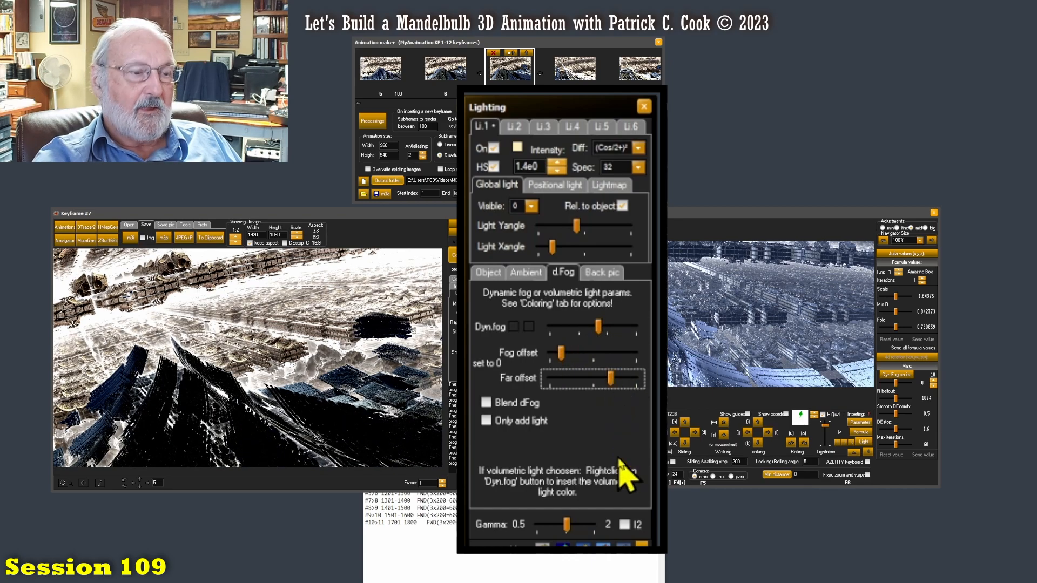
pyautogui.click(598, 378)
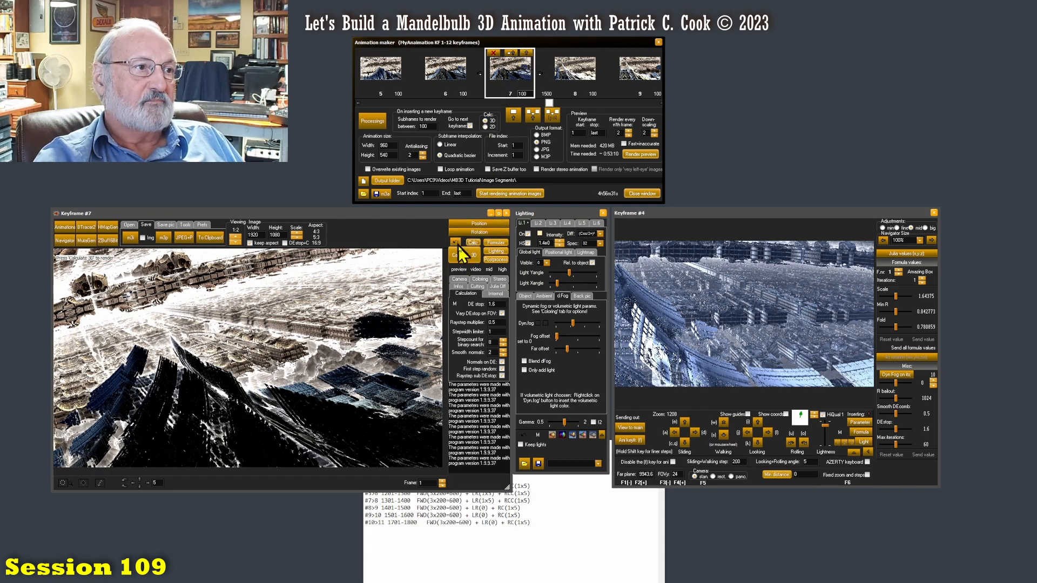
# Step: Recalculate keyframe 7's 3D image and compare it with Blend dFog on and off, leaving it off
pyautogui.click(460, 256)
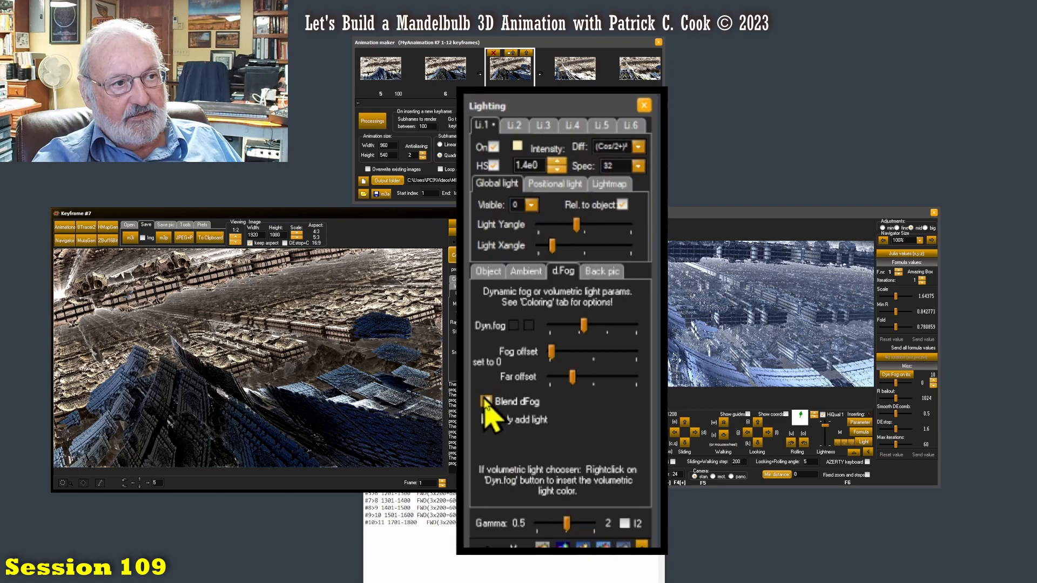
pyautogui.click(486, 401)
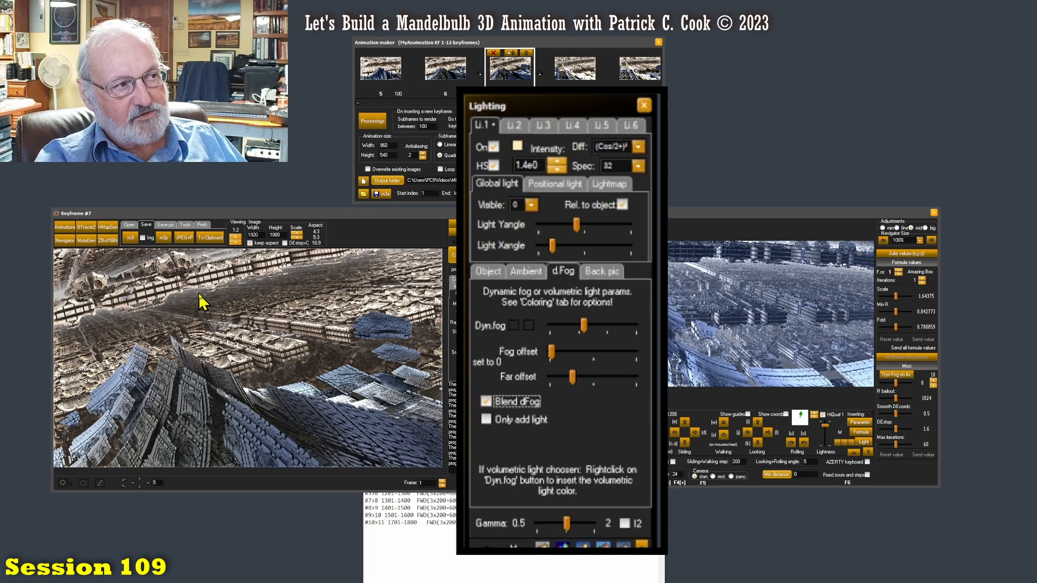
pyautogui.click(488, 402)
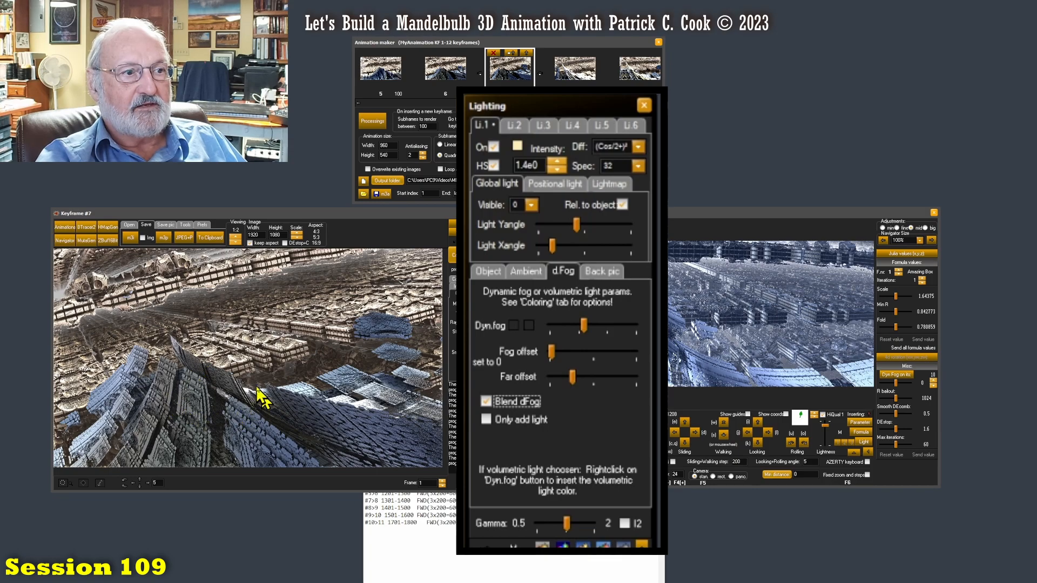
pyautogui.click(487, 402)
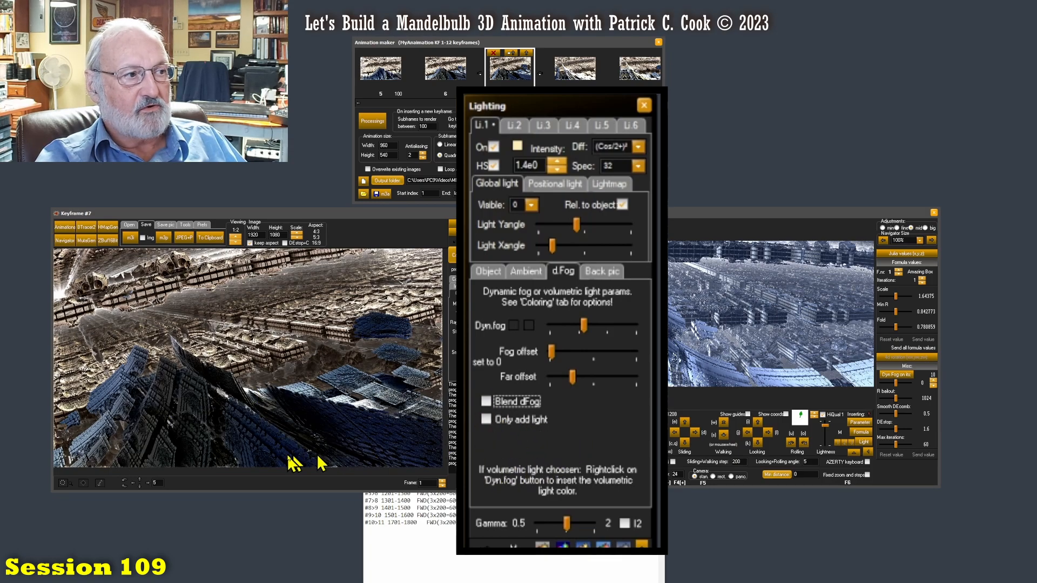
# Step: Compare the image with Only add light on and off, leaving the option off
pyautogui.click(486, 419)
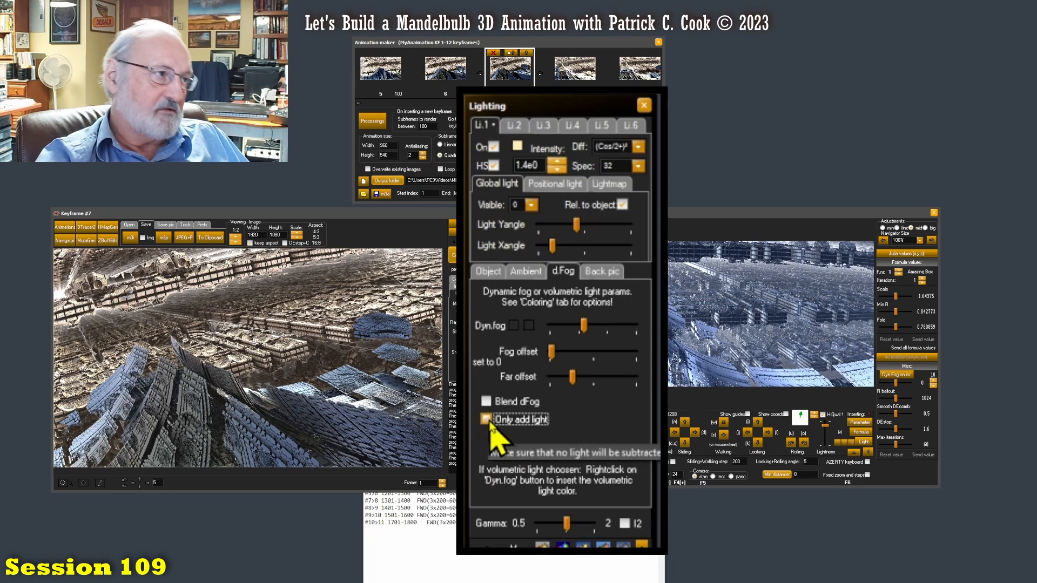
pyautogui.click(488, 421)
pyautogui.click(488, 421)
pyautogui.click(488, 421)
pyautogui.click(487, 421)
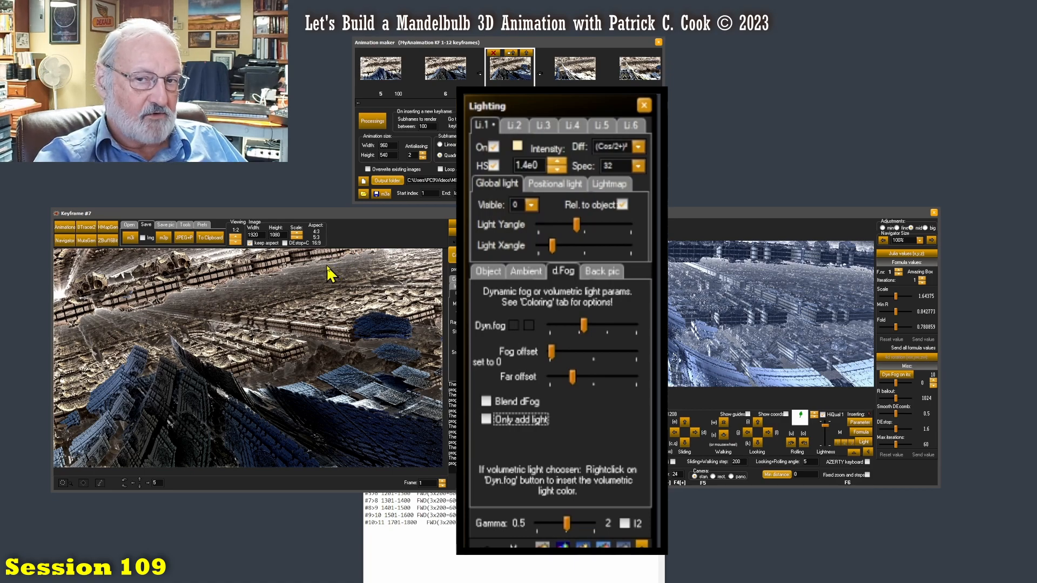
# Step: At 1:1 viewing scale, try the Far offset at its midpoint with a slightly lower Dyn.fog and a slightly raised Fog offset
pyautogui.click(236, 242)
pyautogui.click(236, 237)
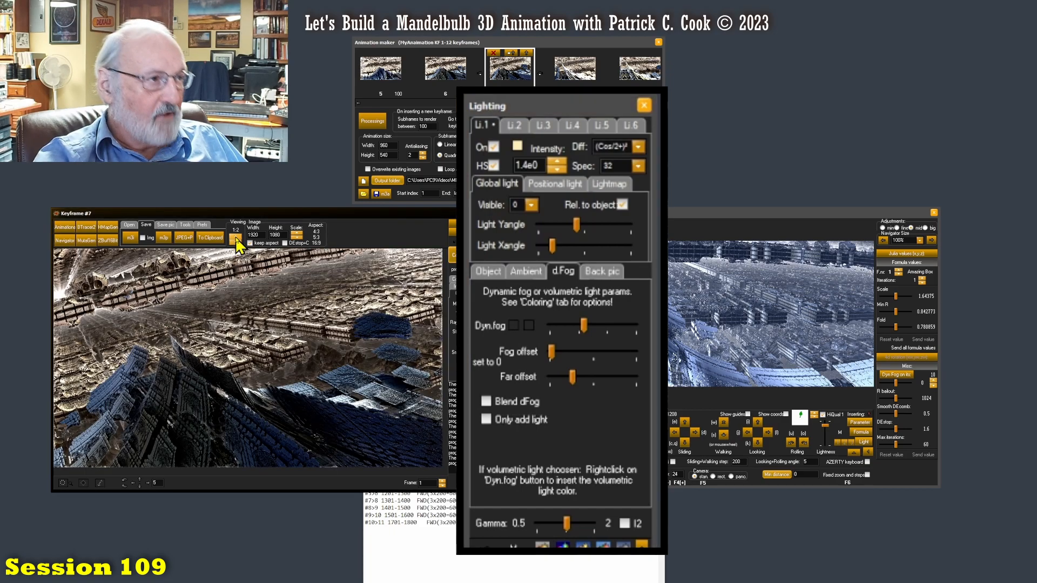
pyautogui.click(236, 236)
pyautogui.moveTo(176, 473)
pyautogui.mouseDown()
pyautogui.moveTo(167, 473)
pyautogui.moveTo(179, 473)
pyautogui.mouseUp()
pyautogui.moveTo(445, 338); pyautogui.dragTo(446, 350)
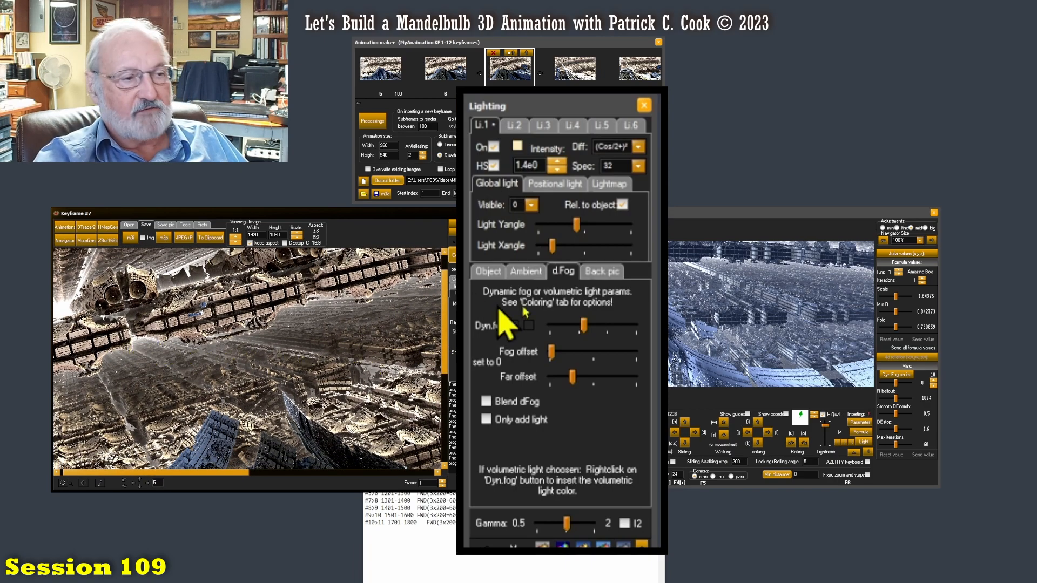
pyautogui.click(587, 332)
pyautogui.moveTo(586, 329); pyautogui.dragTo(596, 379)
pyautogui.click(582, 325)
pyautogui.click(558, 351)
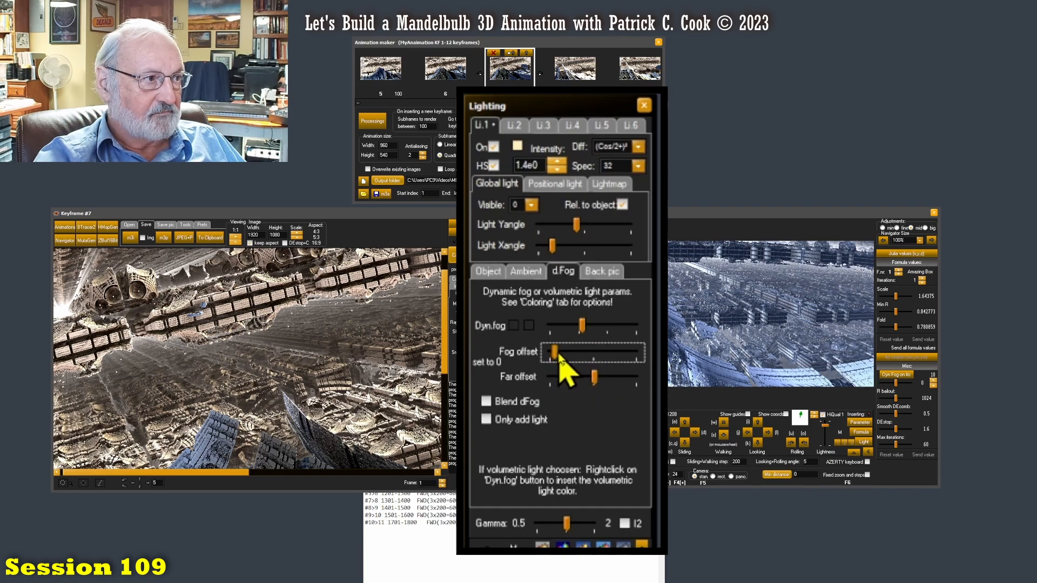
# Step: Toggle Blend dFog on and off, and try a Fog offset of about a third with the Far offset past its midpoint
pyautogui.click(488, 403)
pyautogui.click(489, 403)
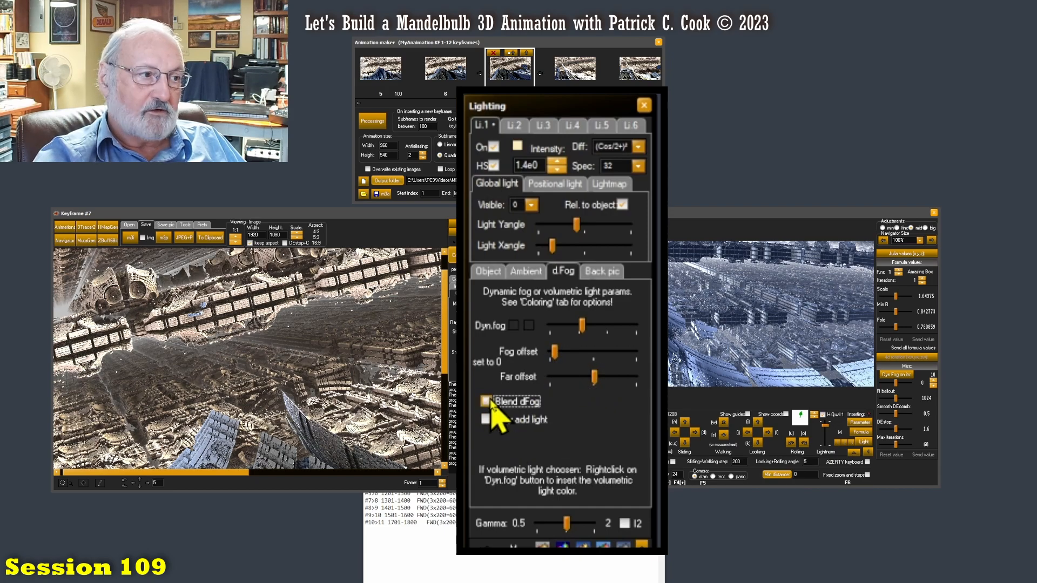
pyautogui.click(582, 327)
pyautogui.moveTo(582, 326); pyautogui.dragTo(583, 327)
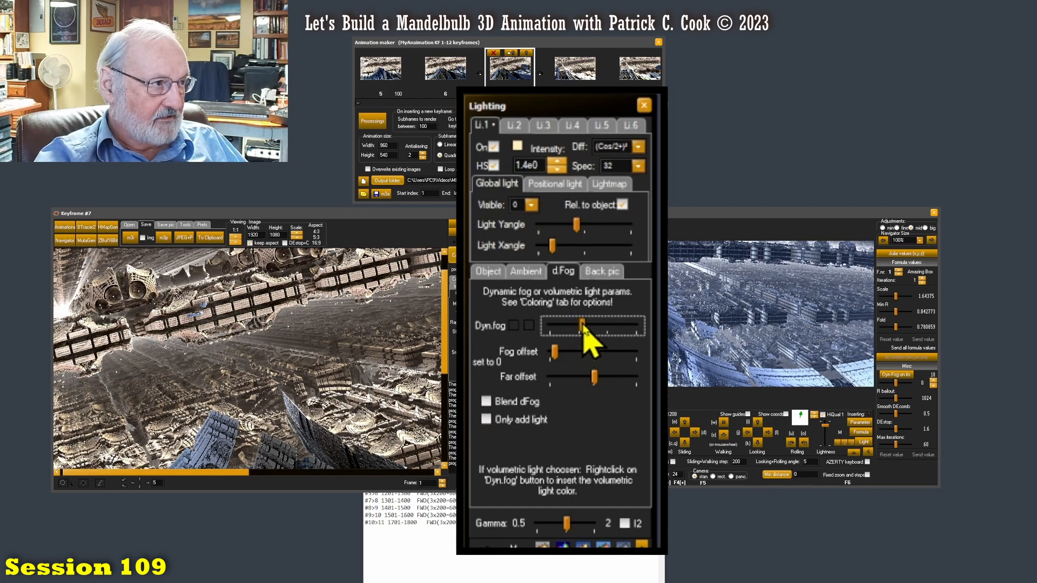
pyautogui.click(559, 352)
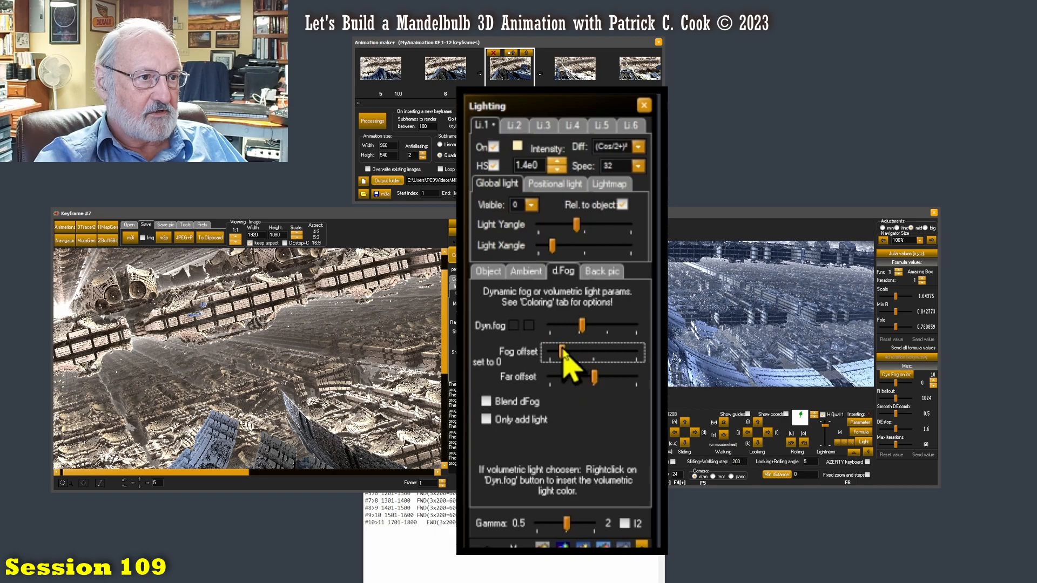
pyautogui.moveTo(566, 351); pyautogui.dragTo(583, 377)
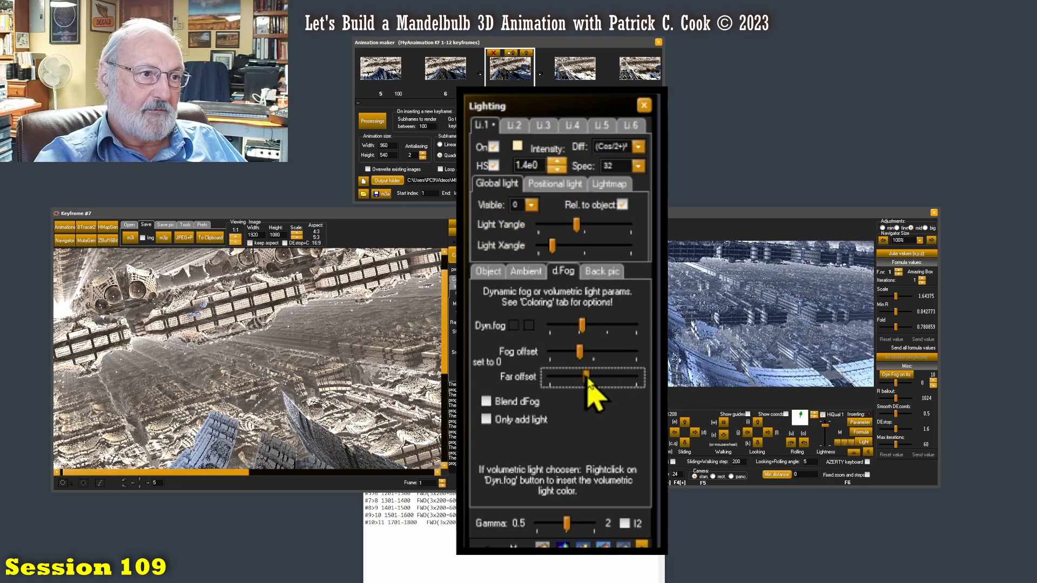
# Step: Try a slightly stronger Dyn.fog while varying the Fog offset, finishing just above its minimum
pyautogui.click(583, 326)
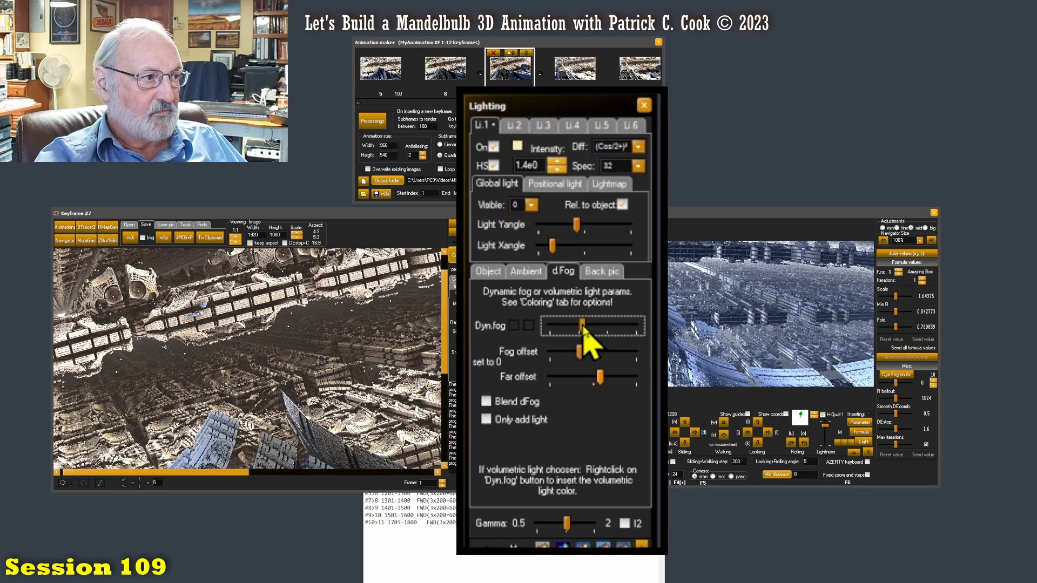
pyautogui.moveTo(583, 327); pyautogui.dragTo(562, 354)
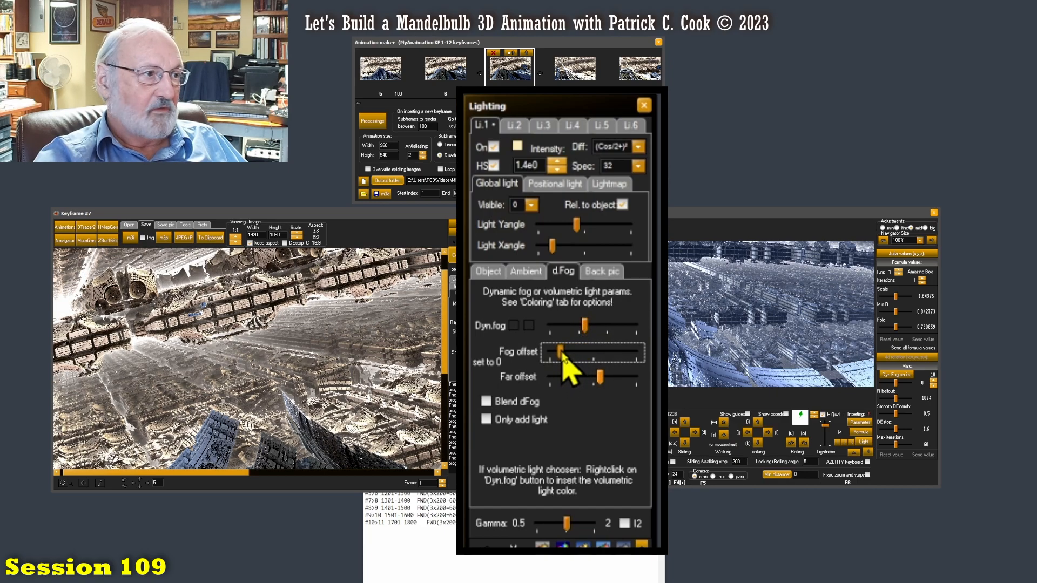
pyautogui.moveTo(562, 357); pyautogui.dragTo(568, 357)
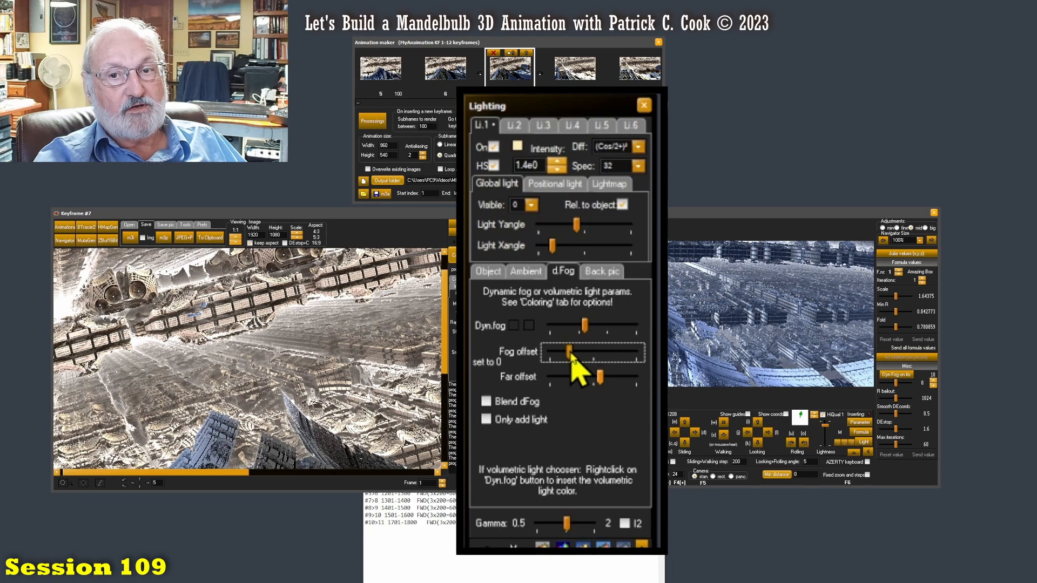
pyautogui.moveTo(571, 355)
pyautogui.mouseDown()
pyautogui.moveTo(565, 374)
pyautogui.moveTo(551, 357)
pyautogui.mouseUp()
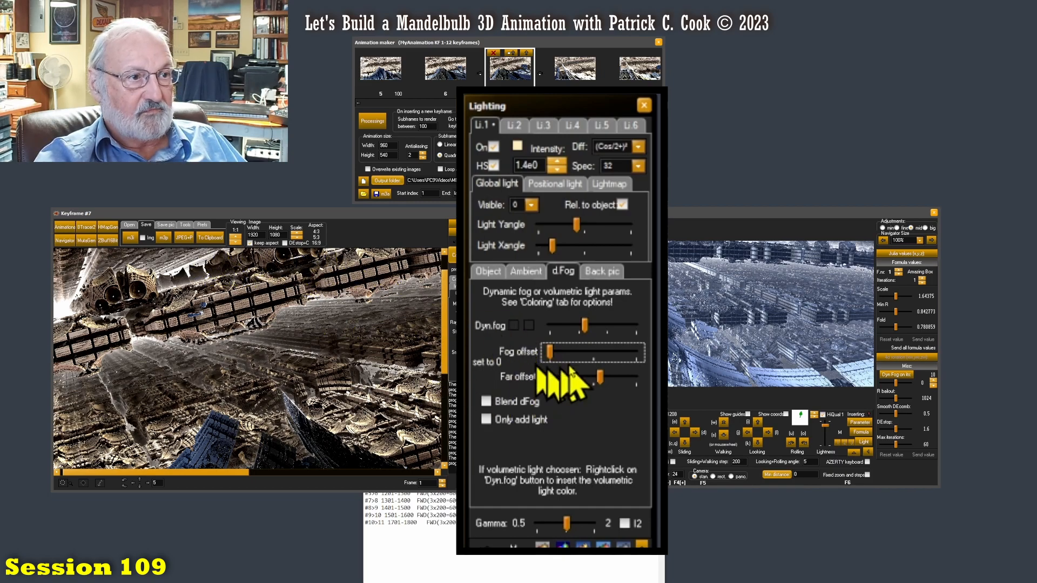
pyautogui.moveTo(549, 351); pyautogui.dragTo(560, 354)
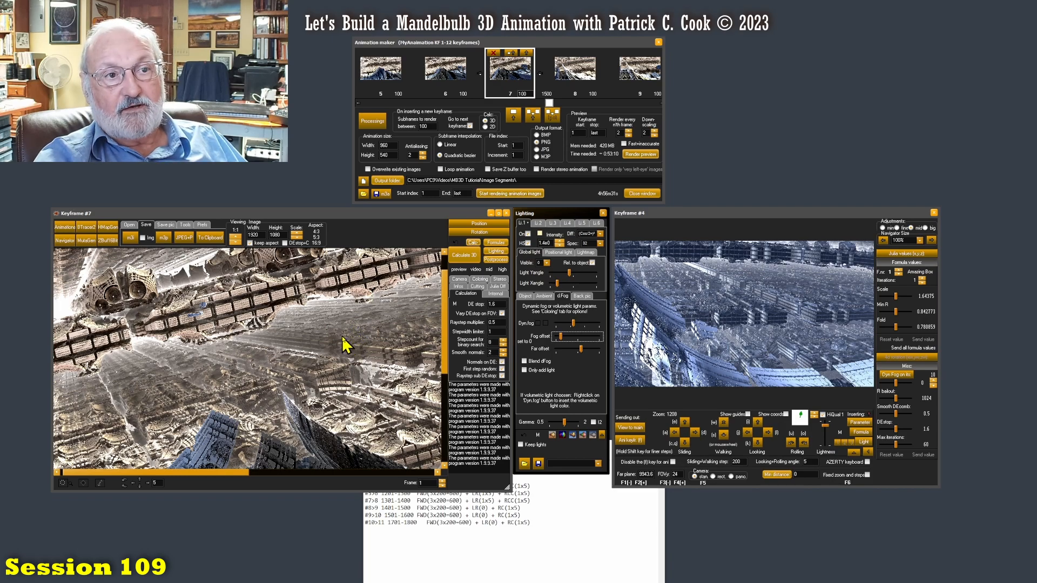
# Step: Reload keyframe 7's stored parameters into the main window and recalculate its 3D image
pyautogui.click(527, 54)
pyautogui.click(463, 255)
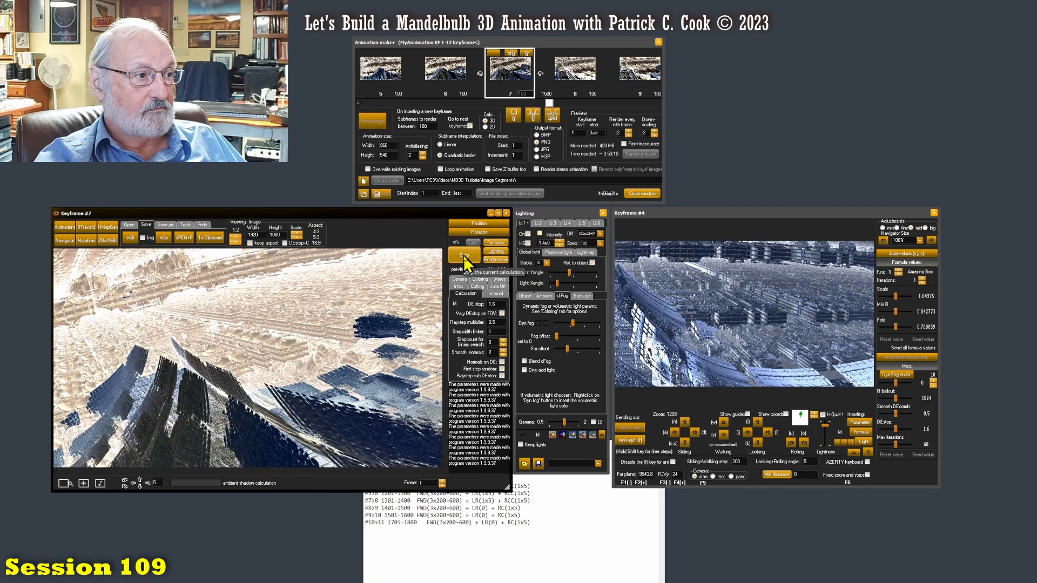
pyautogui.click(463, 255)
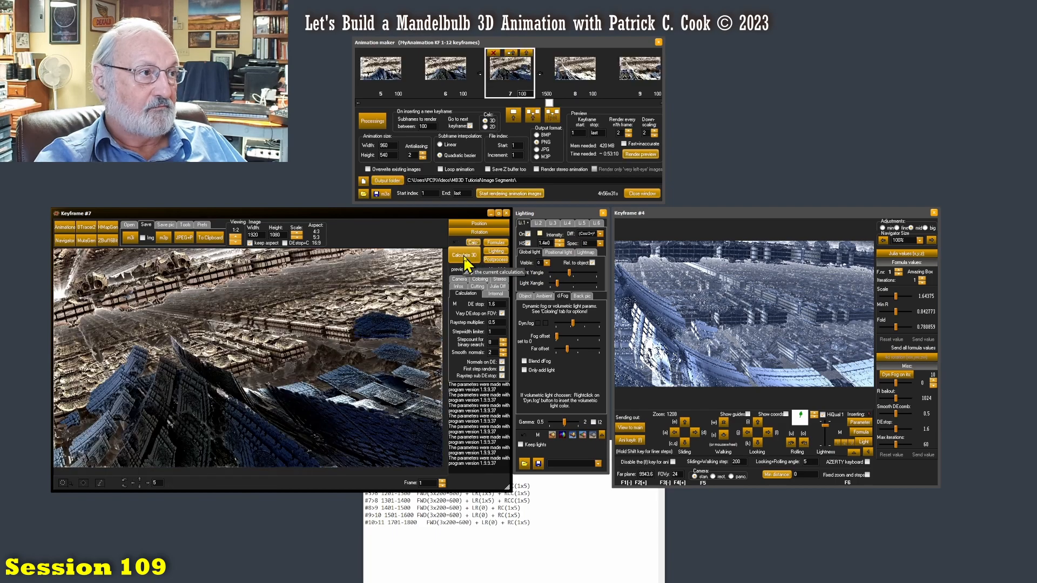
# Step: Check the image at 1:1 viewing scale while lowering the Ambient shadow to about 1, finishing with the whole image at 1:2
pyautogui.click(236, 243)
pyautogui.click(234, 238)
pyautogui.click(234, 237)
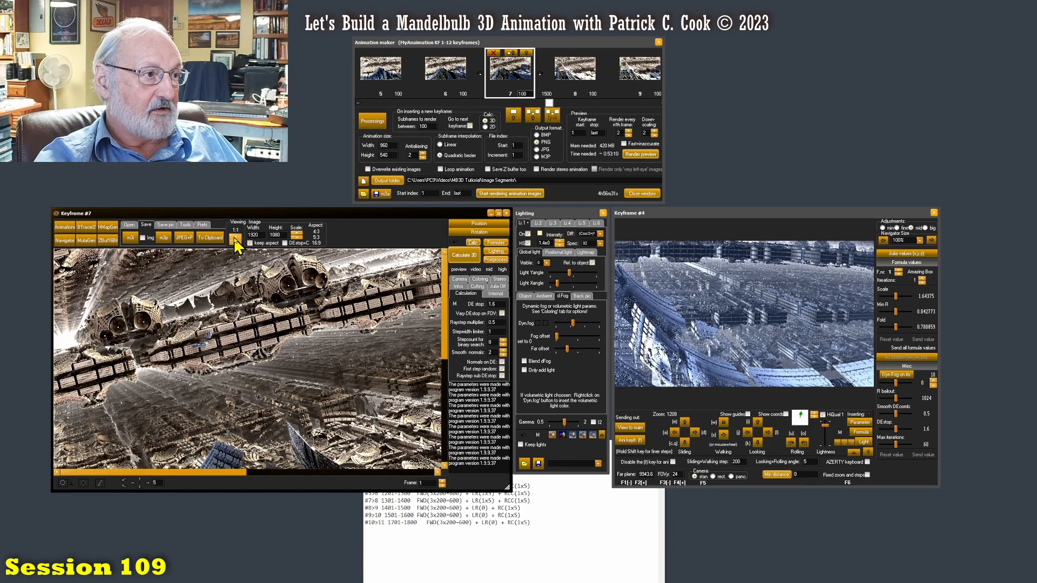
pyautogui.moveTo(443, 327); pyautogui.dragTo(442, 350)
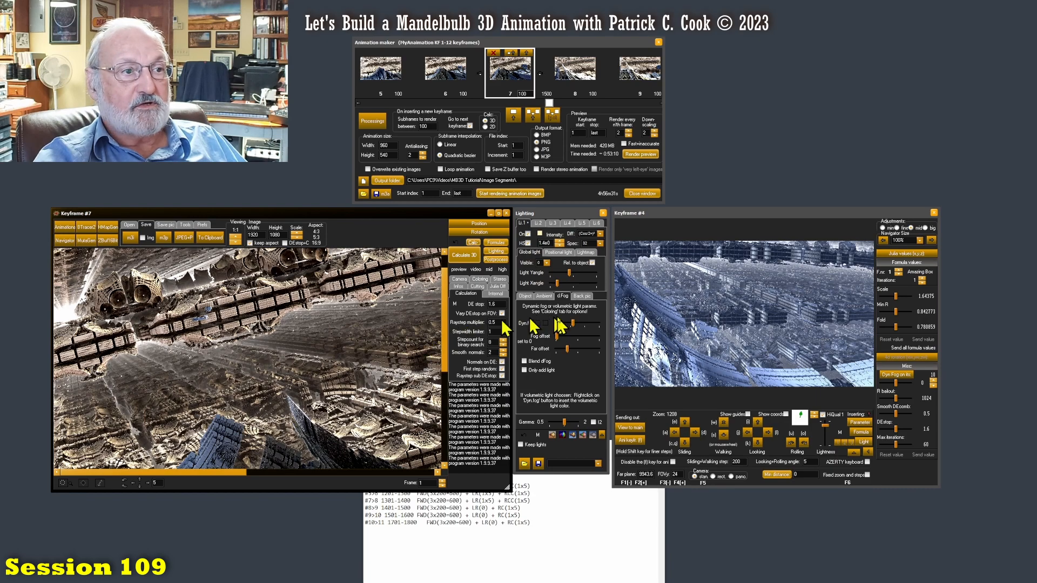
pyautogui.click(529, 276)
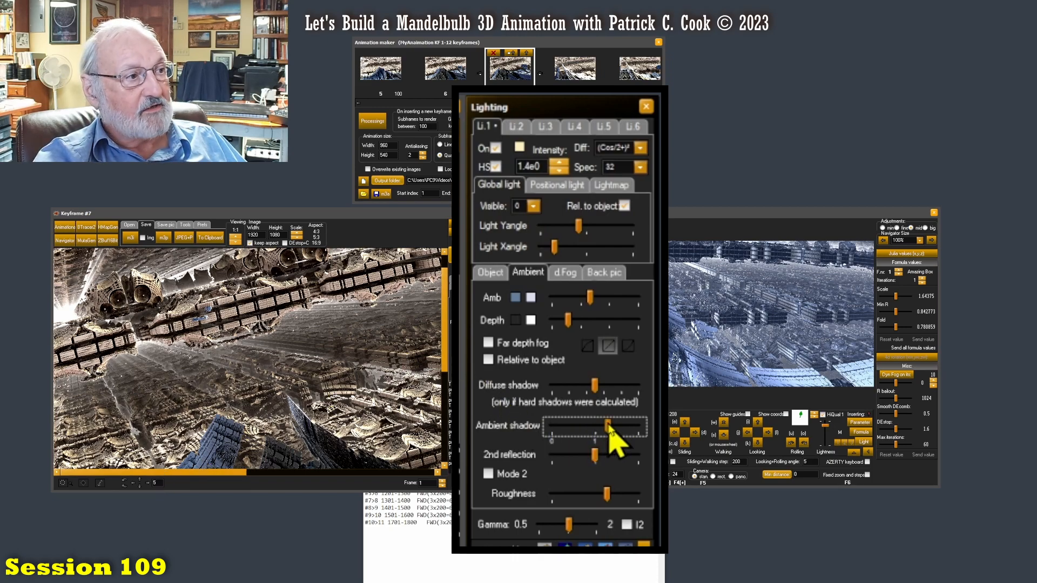
pyautogui.moveTo(606, 424)
pyautogui.mouseDown()
pyautogui.moveTo(587, 426)
pyautogui.moveTo(604, 426)
pyautogui.moveTo(594, 427)
pyautogui.mouseUp()
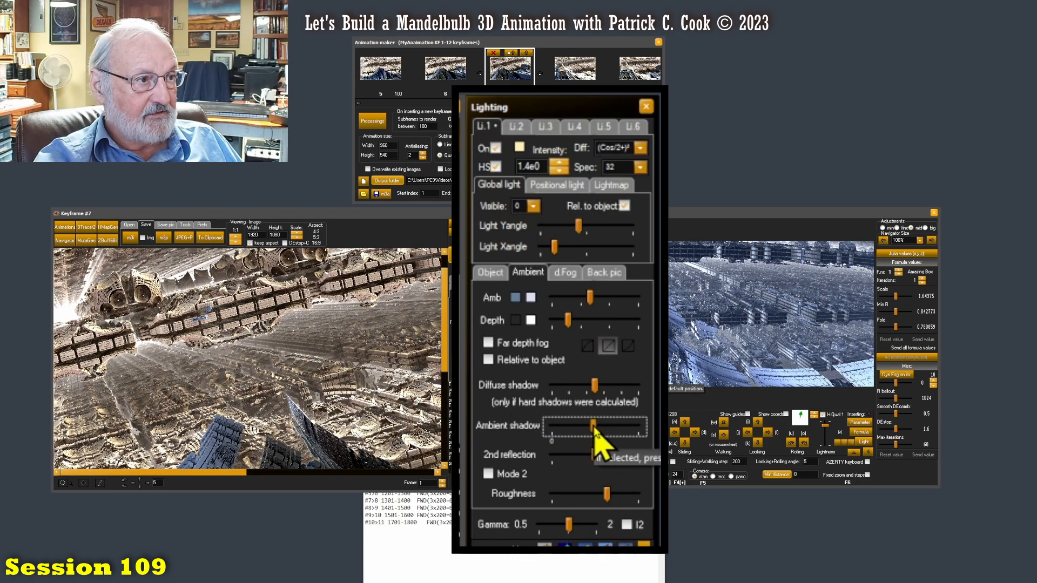
pyautogui.click(236, 242)
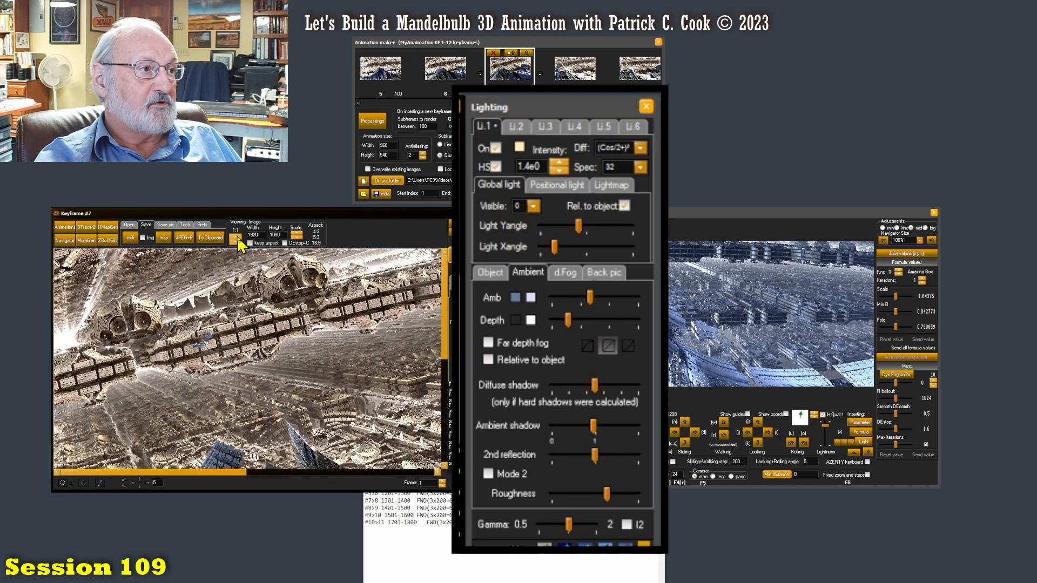
pyautogui.click(235, 242)
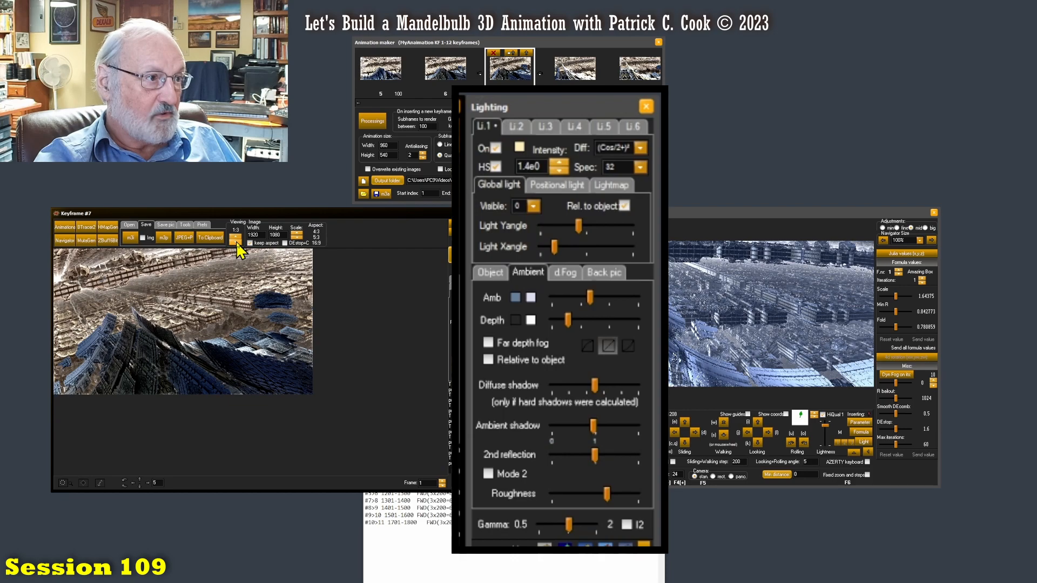
pyautogui.click(238, 239)
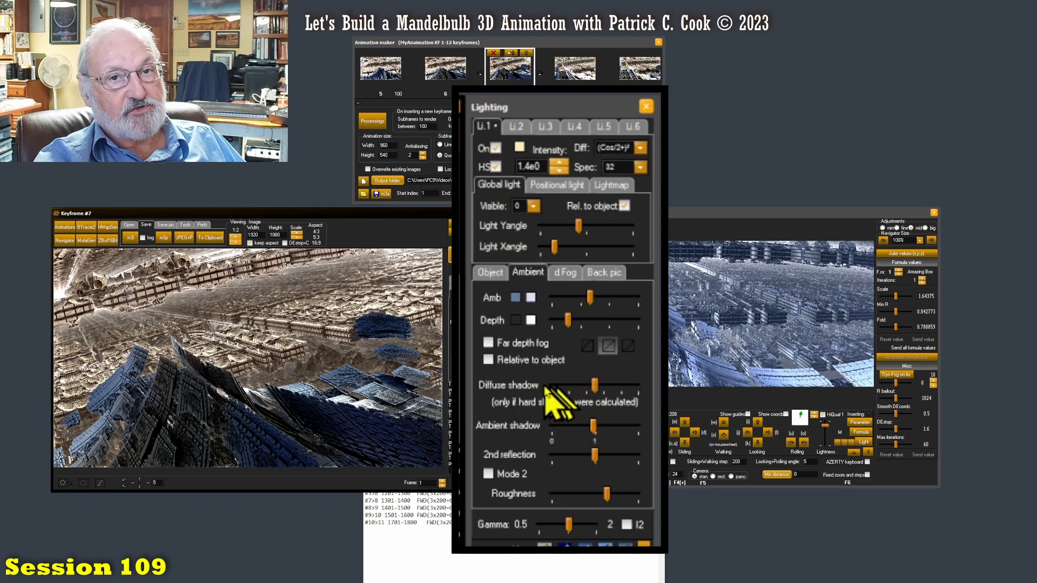
# Step: Lower the Diffuse shadow slightly below its midpoint and raise the ambient Depth to just over a third of its range
pyautogui.click(595, 385)
pyautogui.moveTo(597, 386); pyautogui.dragTo(589, 394)
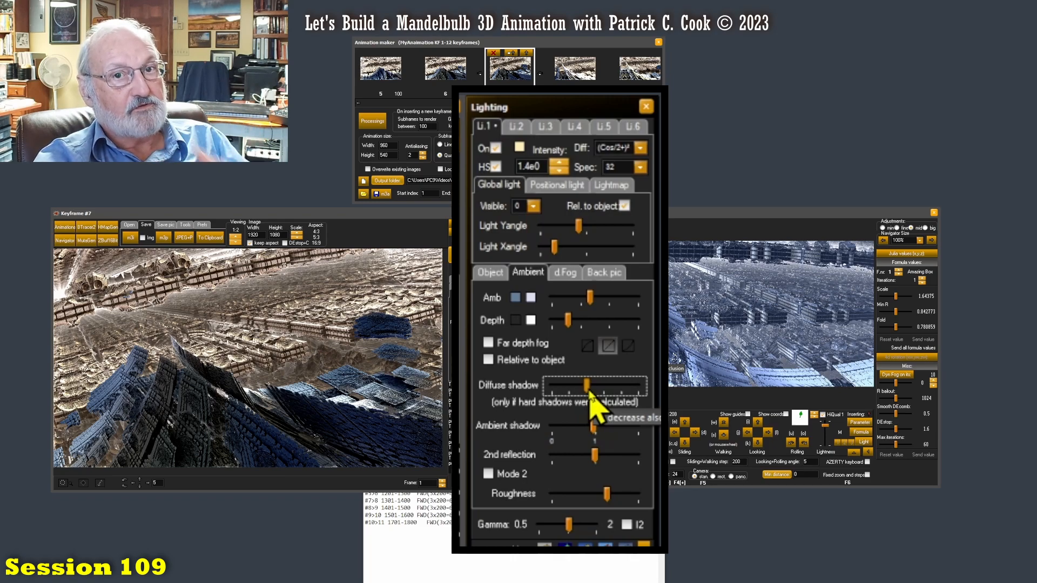
pyautogui.moveTo(589, 393)
pyautogui.mouseDown()
pyautogui.moveTo(562, 394)
pyautogui.moveTo(616, 393)
pyautogui.moveTo(587, 398)
pyautogui.mouseUp()
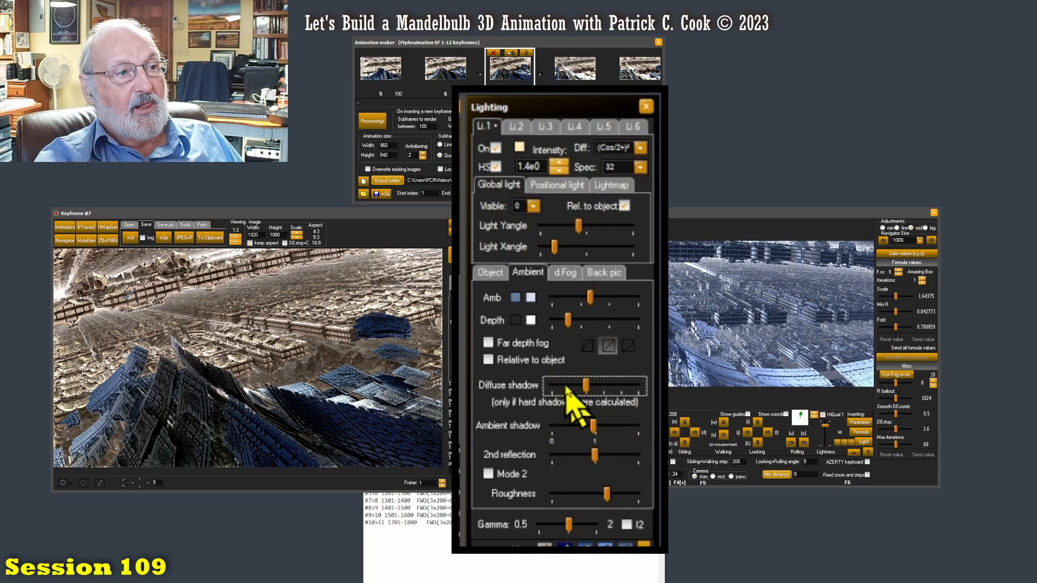
pyautogui.click(570, 319)
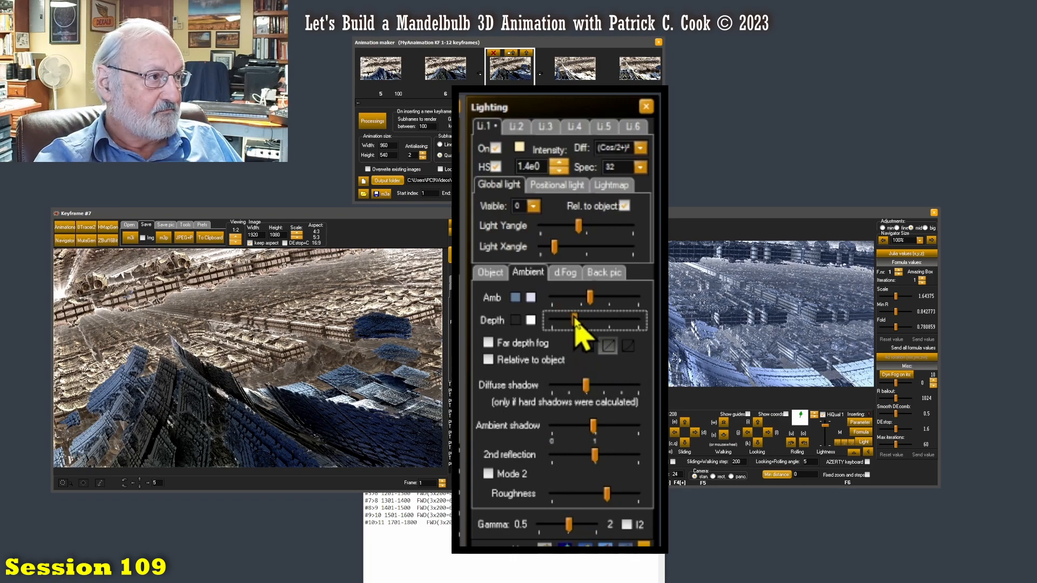
pyautogui.moveTo(571, 319); pyautogui.dragTo(582, 319)
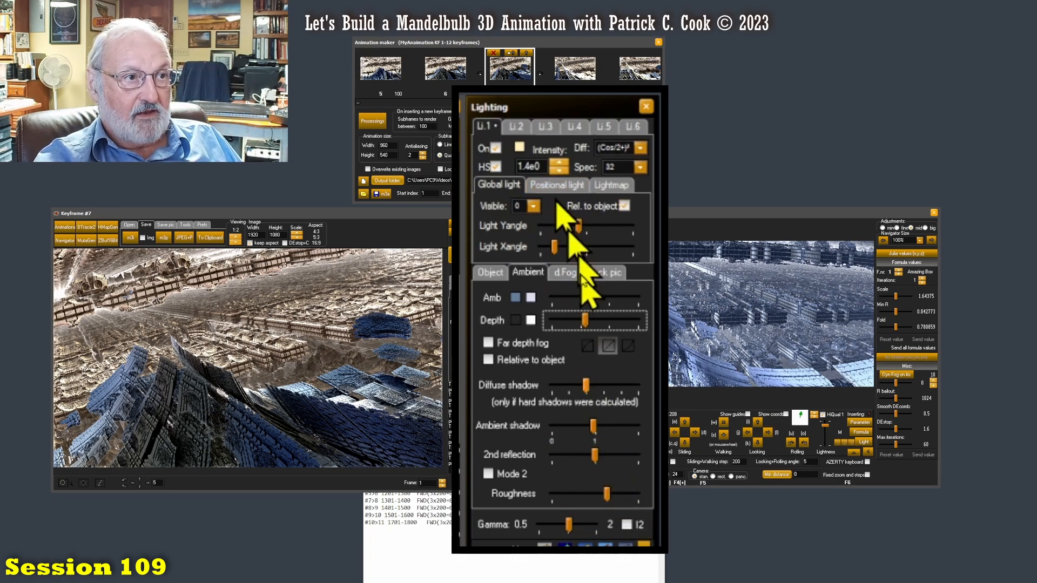
# Step: Refine the dynamic fog with a slightly weaker Dyn.fog, minimum Fog offset and Far offset just below midpoint, trying Blend dFog on and off
pyautogui.click(562, 274)
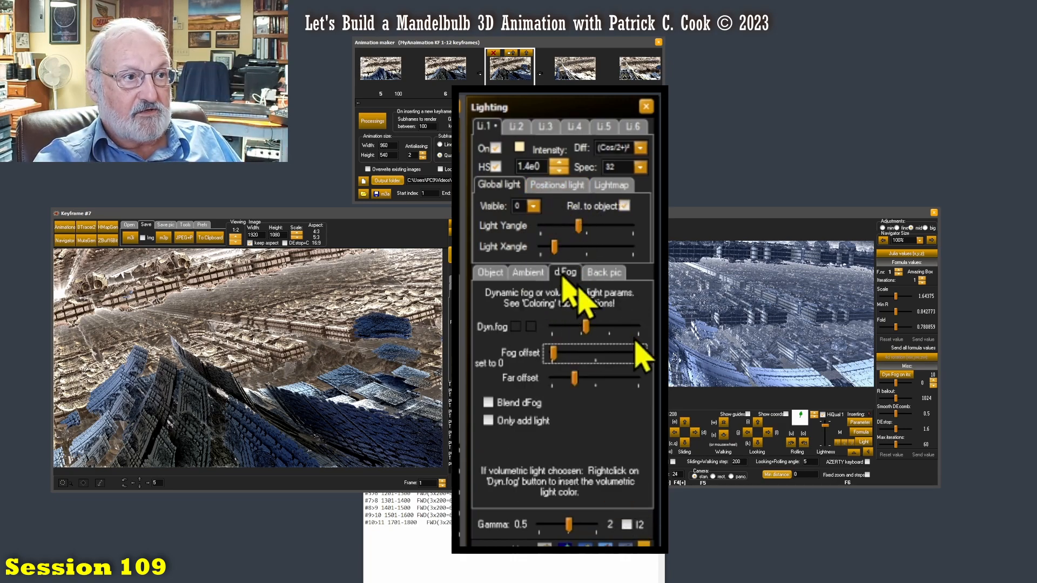
pyautogui.click(588, 328)
pyautogui.moveTo(588, 328); pyautogui.dragTo(585, 329)
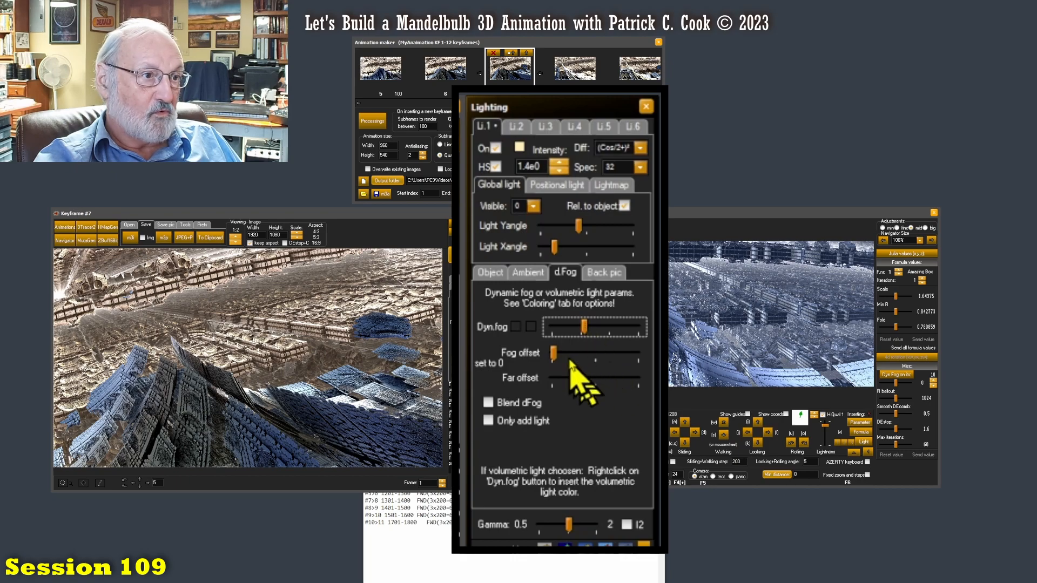
pyautogui.moveTo(554, 354); pyautogui.dragTo(588, 388)
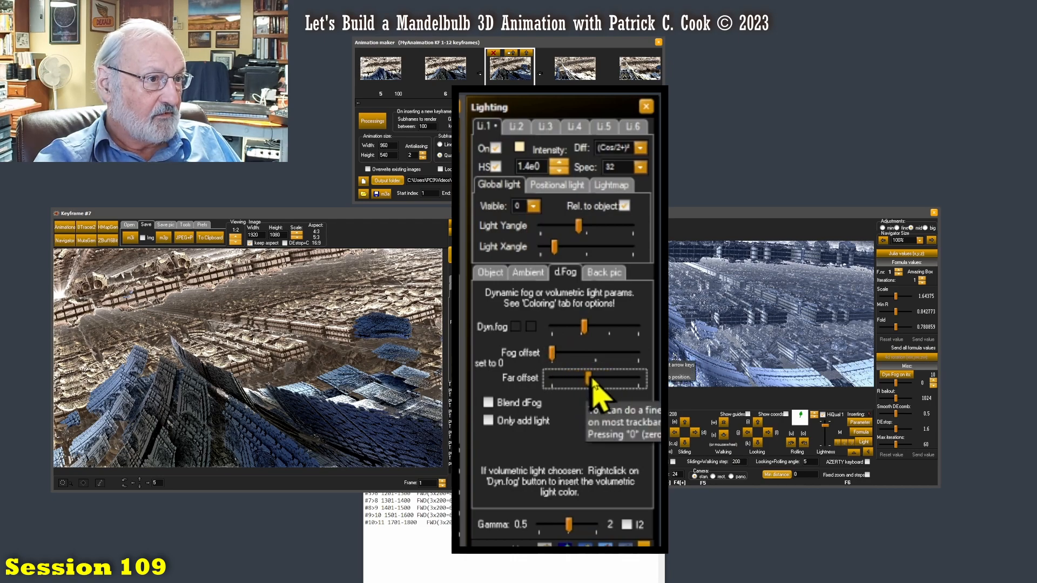
pyautogui.click(489, 403)
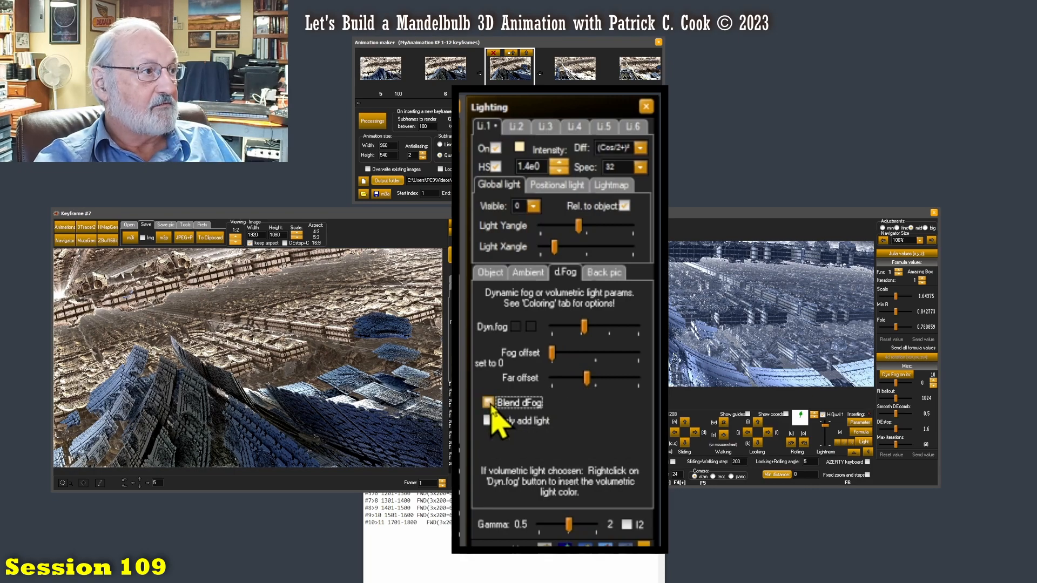
pyautogui.click(488, 404)
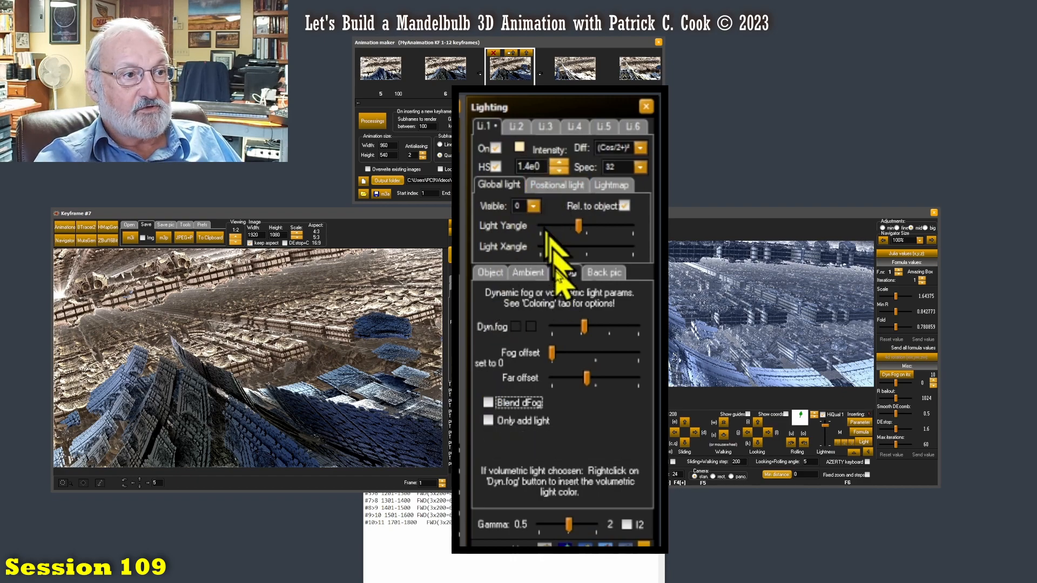
# Step: Lower the Ambient shadow to slightly below 1
pyautogui.click(528, 273)
pyautogui.click(594, 427)
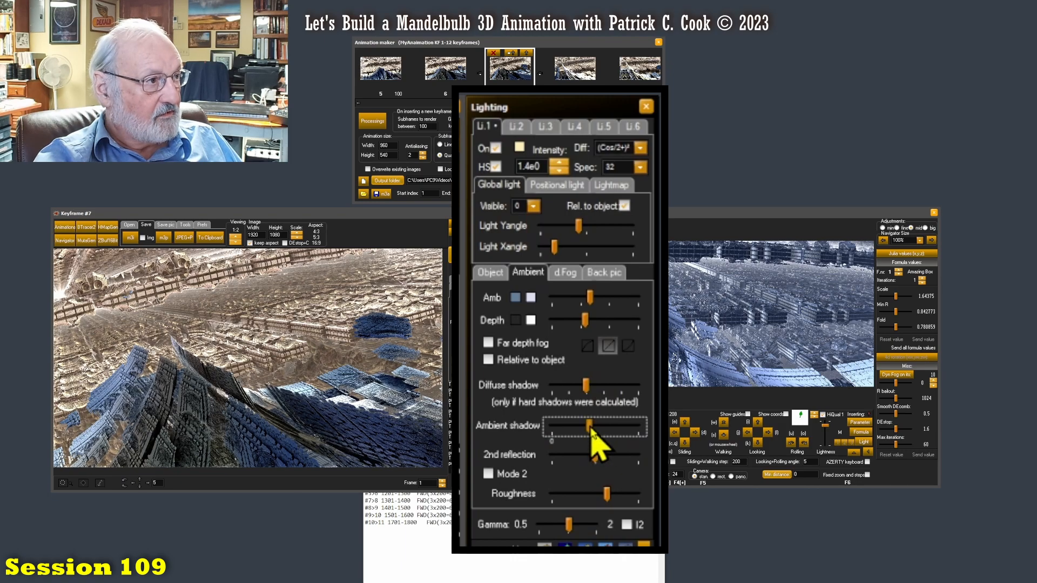